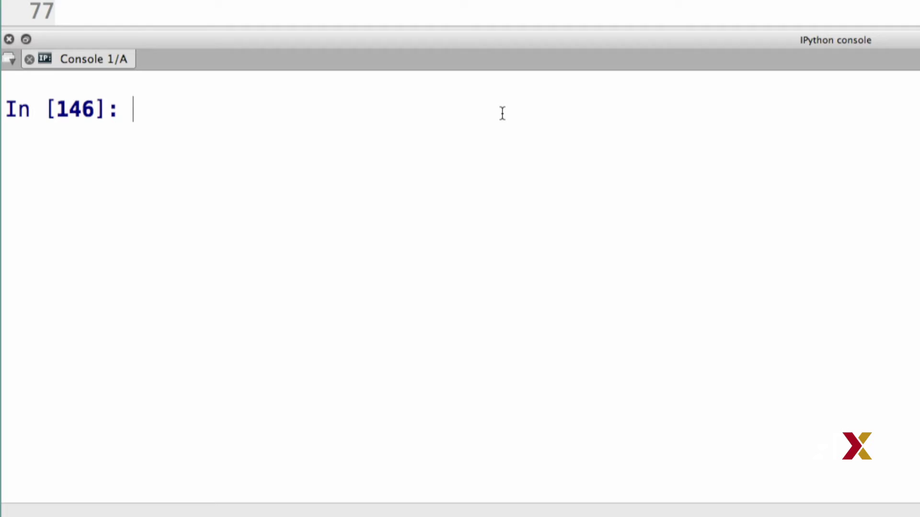
{"action": "type", "text": "np.lins"}
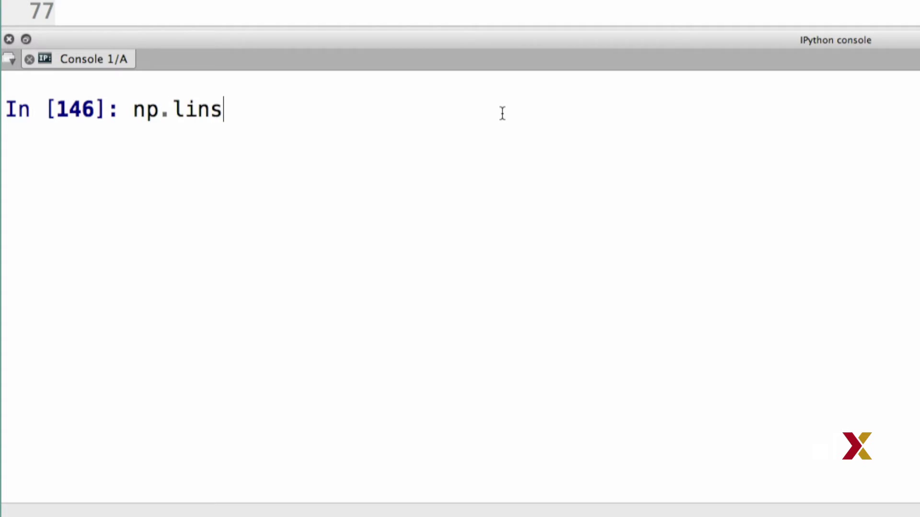
{"action": "type", "text": "pace"}
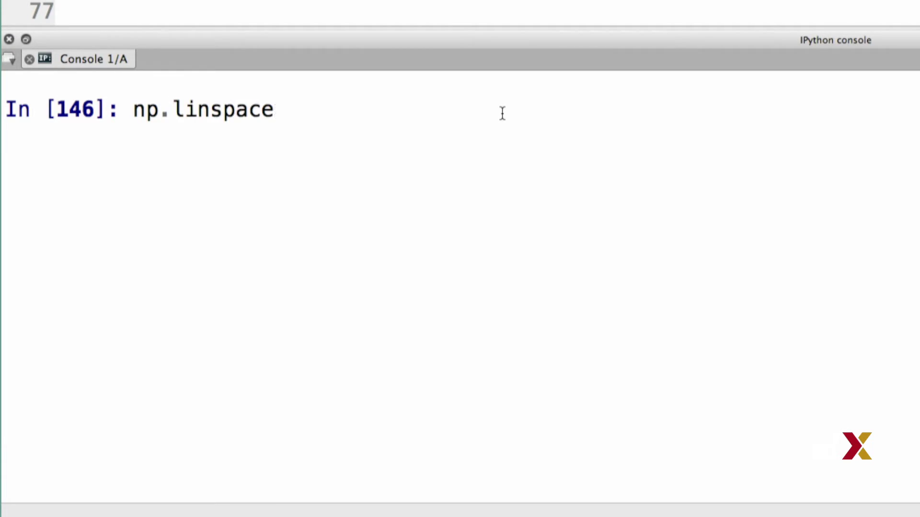
{"action": "type", "text": "("}
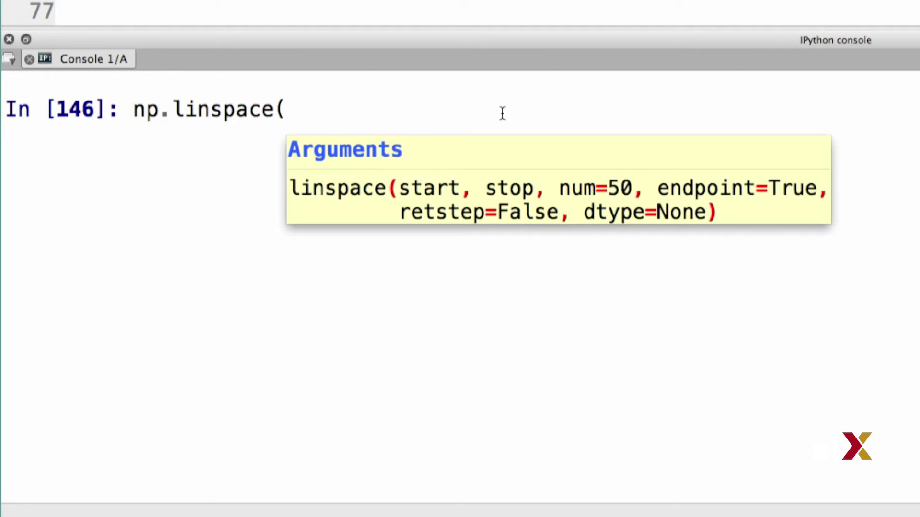
{"action": "type", "text": "0"}
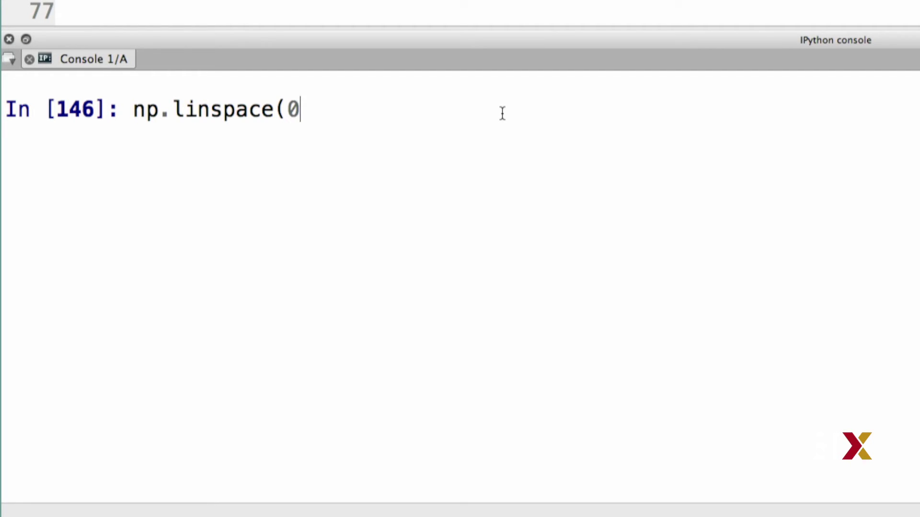
{"action": "type", "text": ", "}
{"action": "type", "text": "100"}
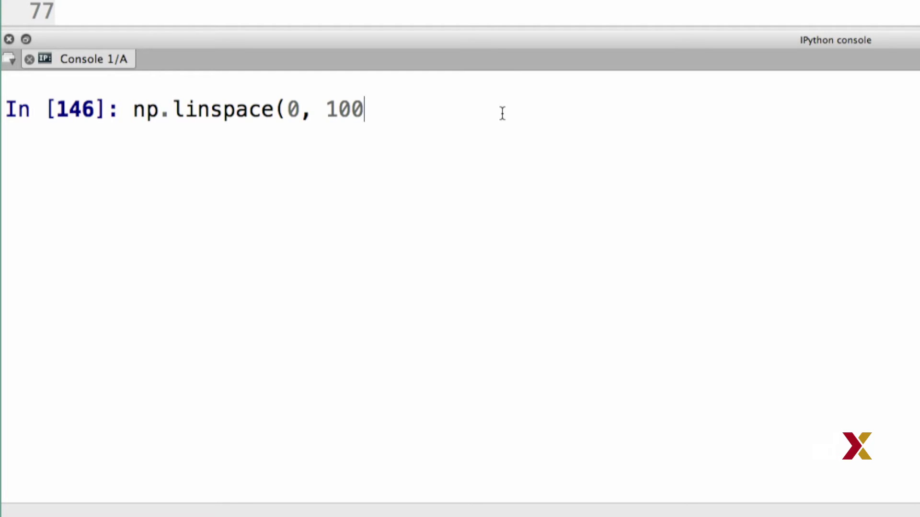
{"action": "type", "text": ", 10)"}
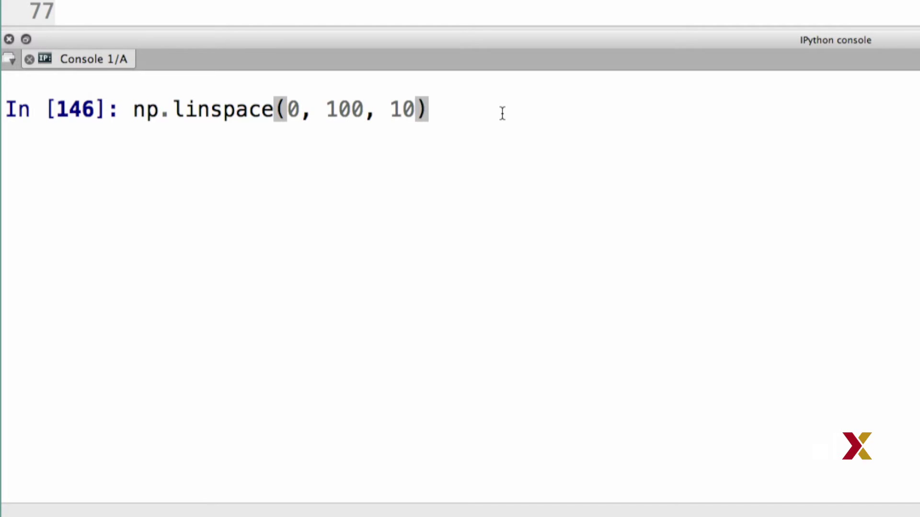
Run np.linspace(0, 100, 10) to print ten evenly spaced values from 0 to 100.
{"action": "key", "text": "Return"}
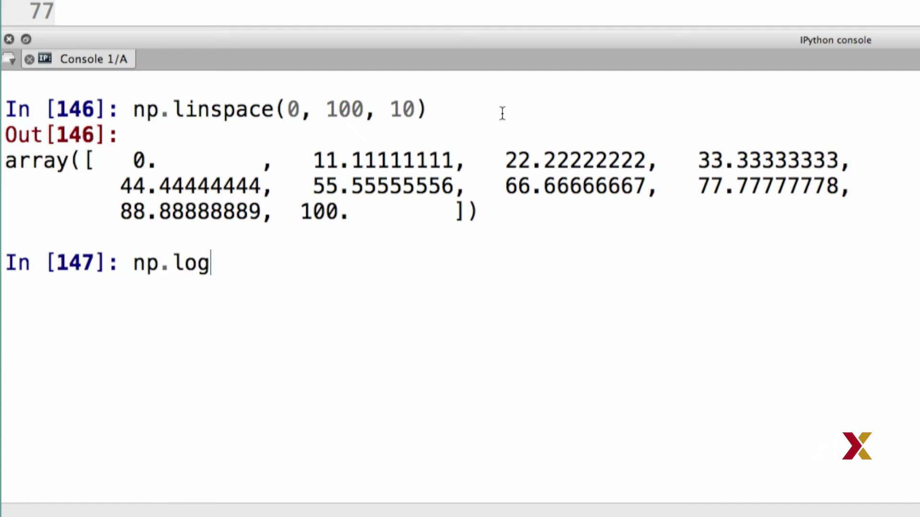
{"action": "type", "text": "space("}
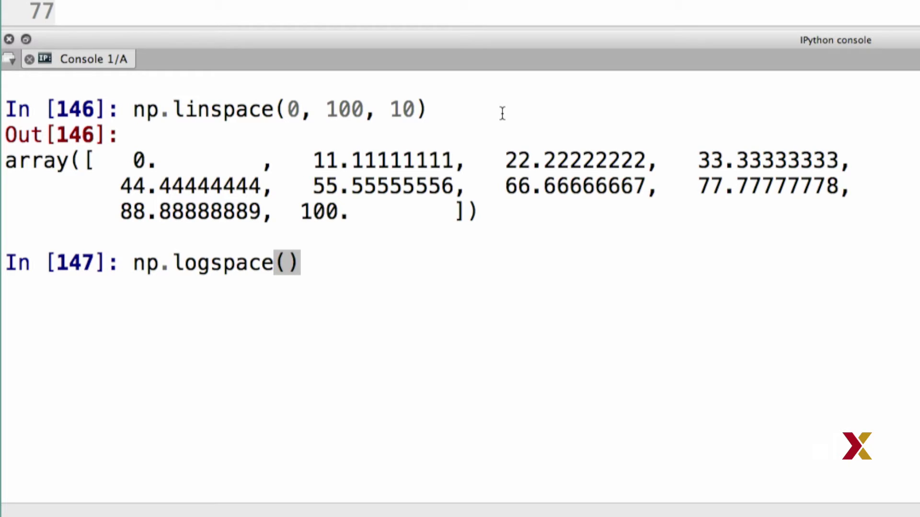
{"action": "type", "text": "1,"}
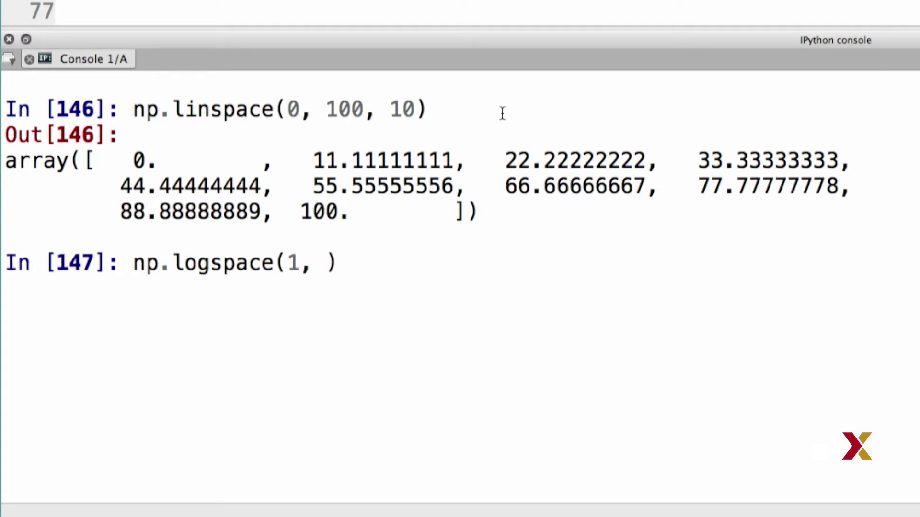
{"action": "type", "text": "2, "}
{"action": "type", "text": "1"}
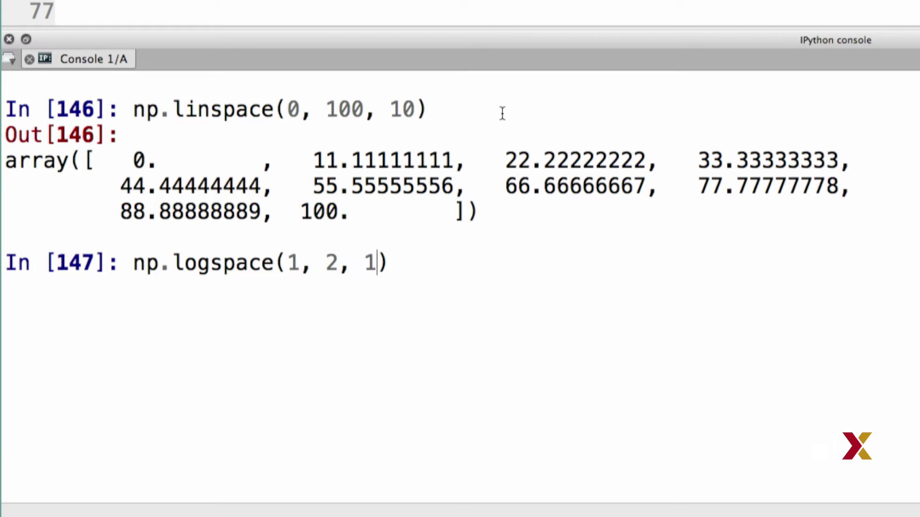
{"action": "type", "text": "0"}
Run np.logspace(1, 2, 10) to print ten log-spaced values from 10 to 100.
{"action": "key", "text": "Right"}
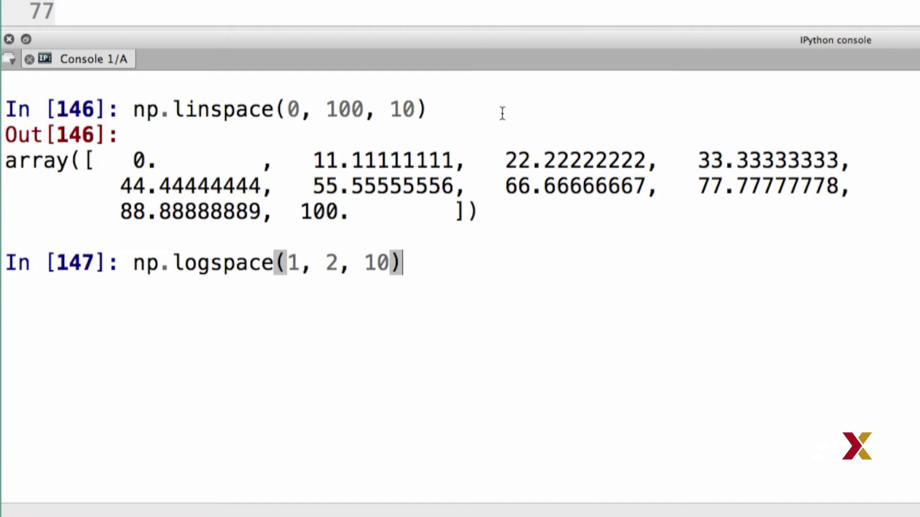
{"action": "key", "text": "Return"}
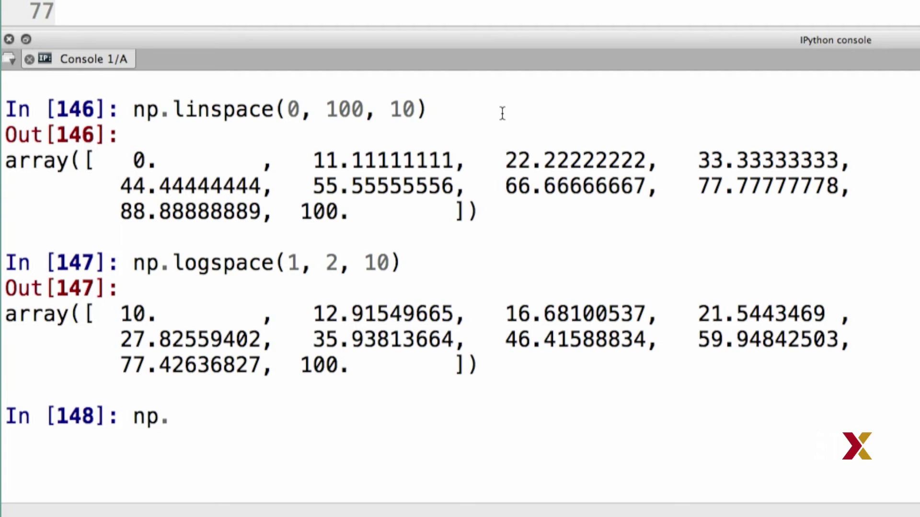
{"action": "type", "text": "logspace"}
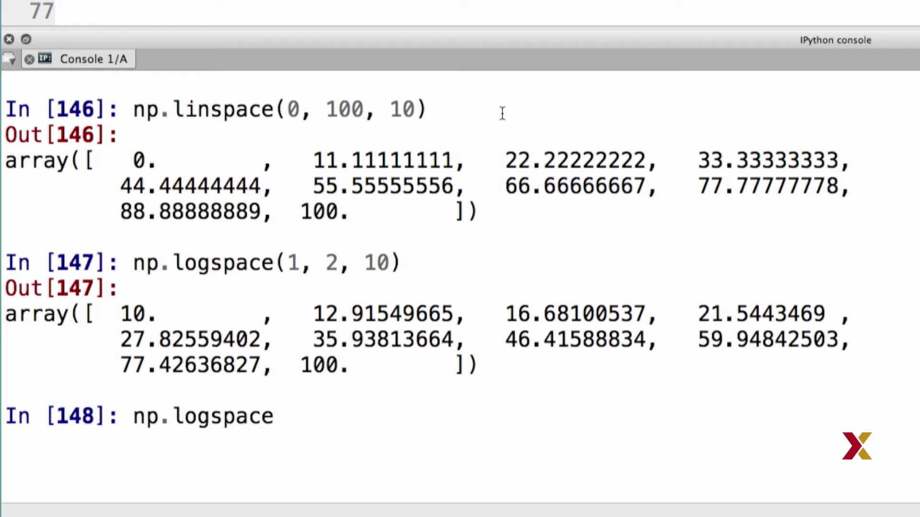
{"action": "type", "text": "("}
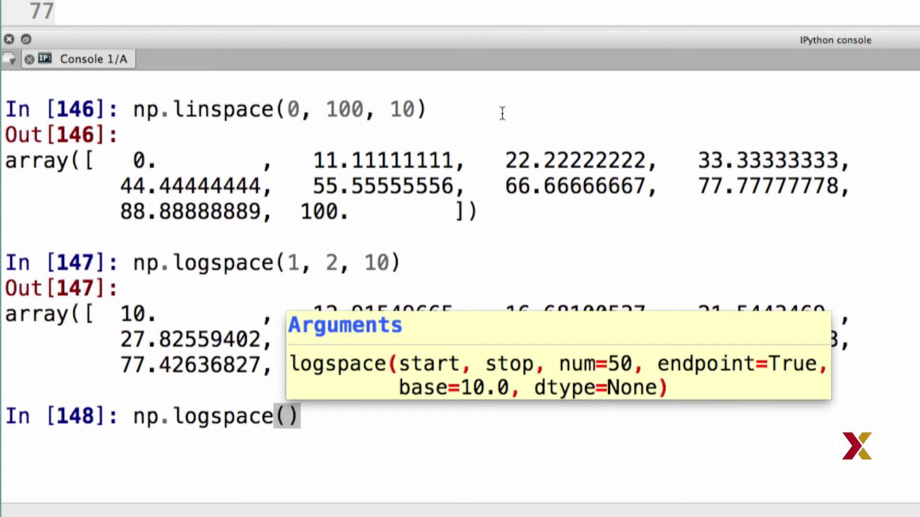
Run np.logspace(np.log10(250), np.log10(500), 10) for ten log-spaced values from 250 to 500.
{"action": "key", "text": "Escape"}
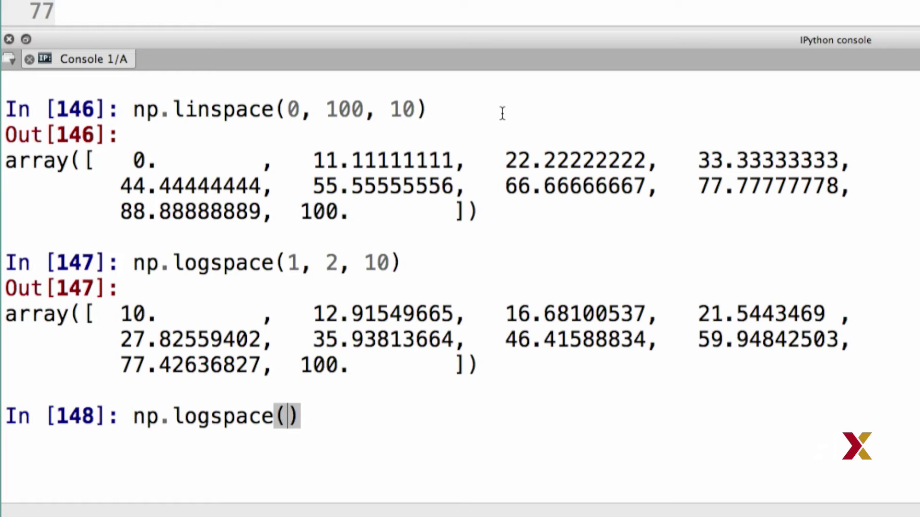
{"action": "type", "text": "("}
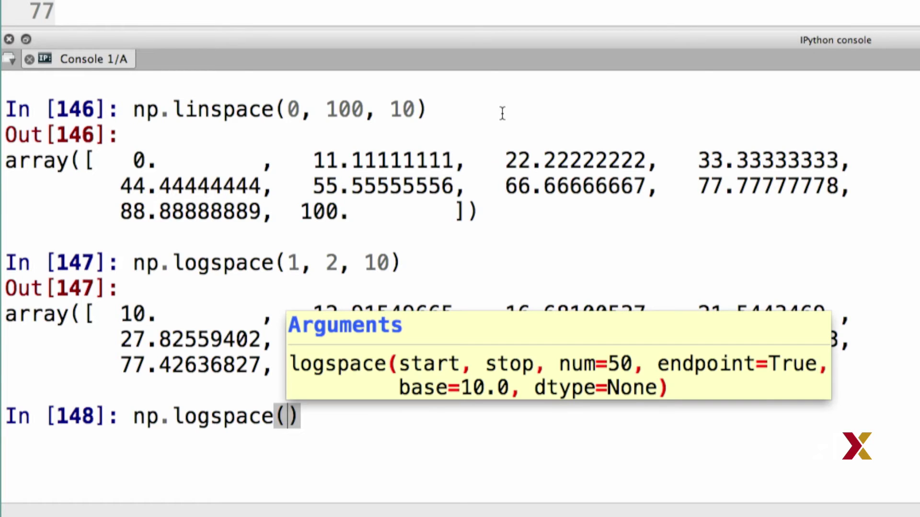
{"action": "type", "text": "np"}
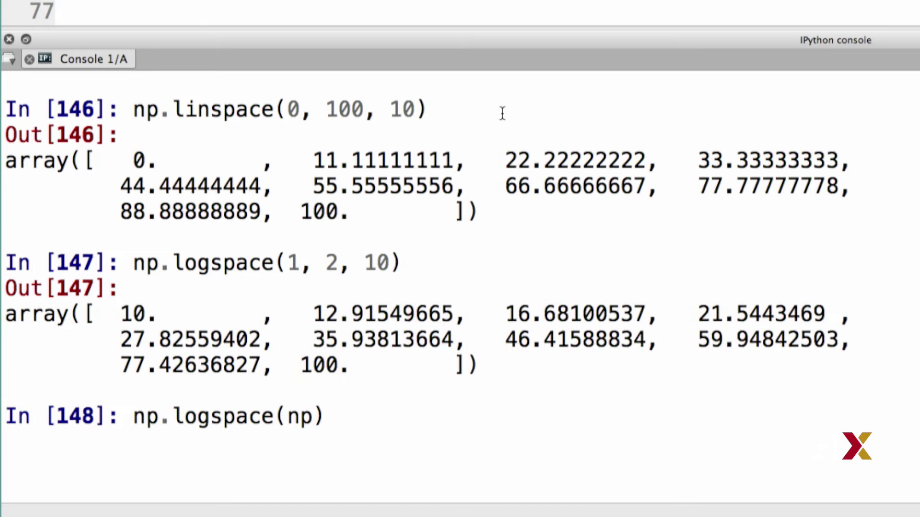
{"action": "type", "text": ".log10("}
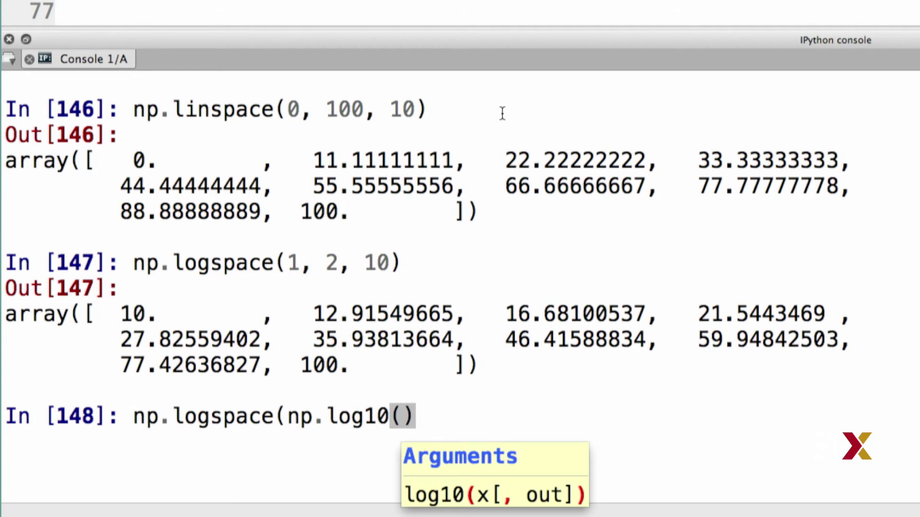
{"action": "type", "text": "25"}
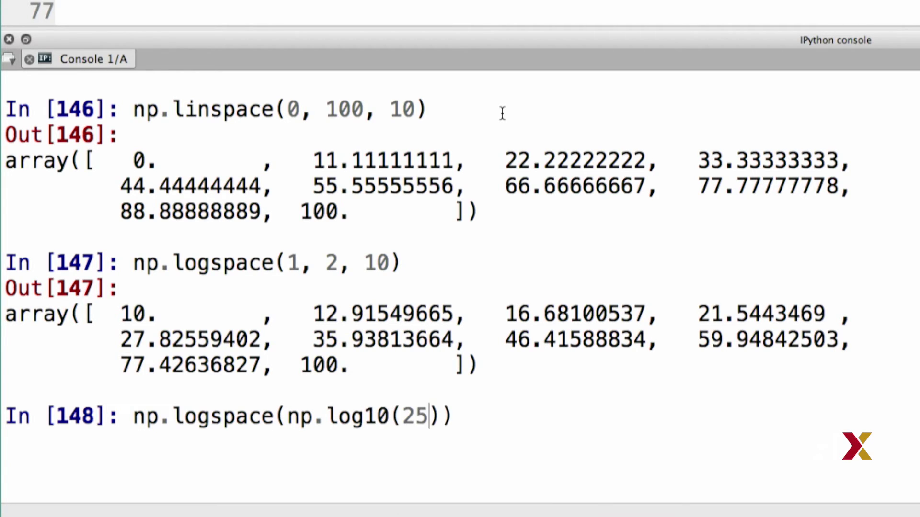
{"action": "type", "text": "0), "}
{"action": "type", "text": "np"}
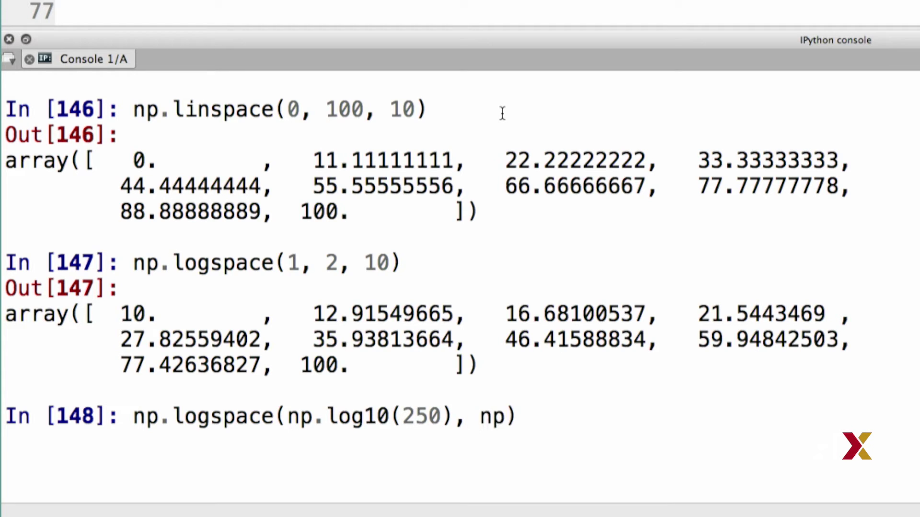
{"action": "type", "text": ".log10("}
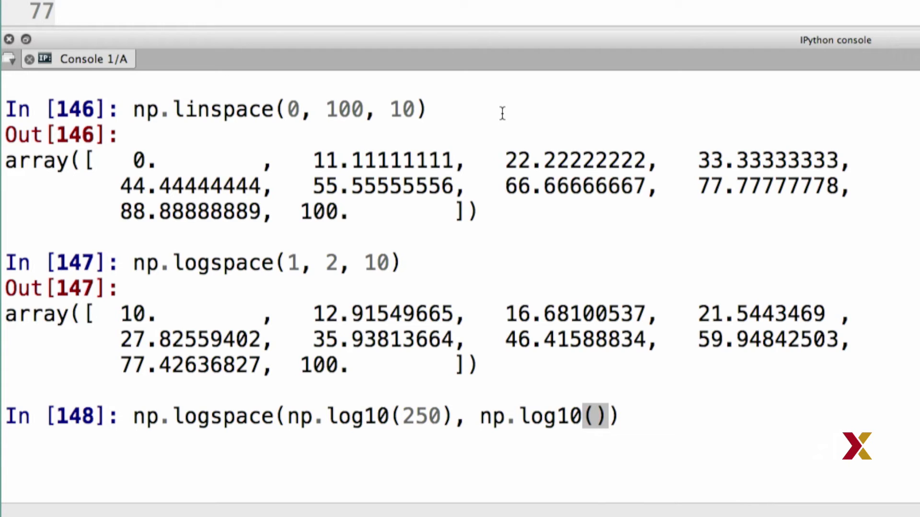
{"action": "type", "text": "500"}
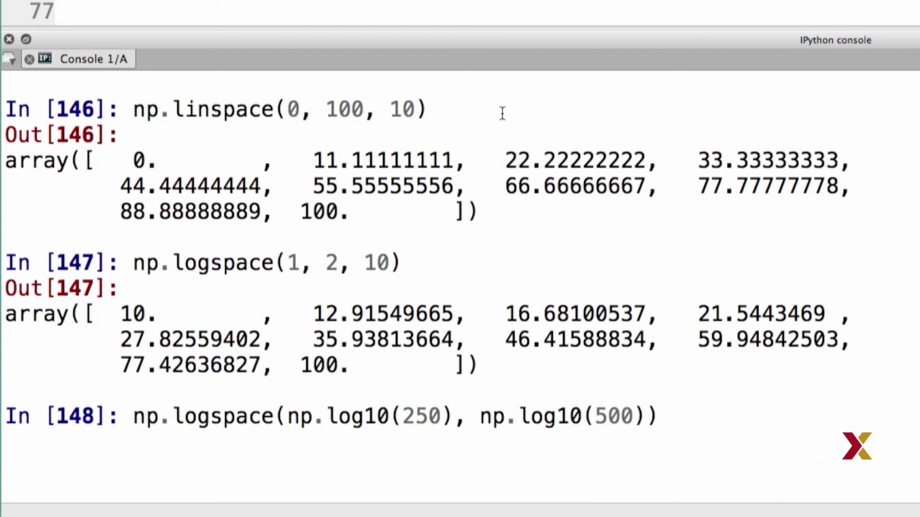
{"action": "key", "text": "Right"}
{"action": "type", "text": ", "}
{"action": "type", "text": "10"}
{"action": "key", "text": "Right"}
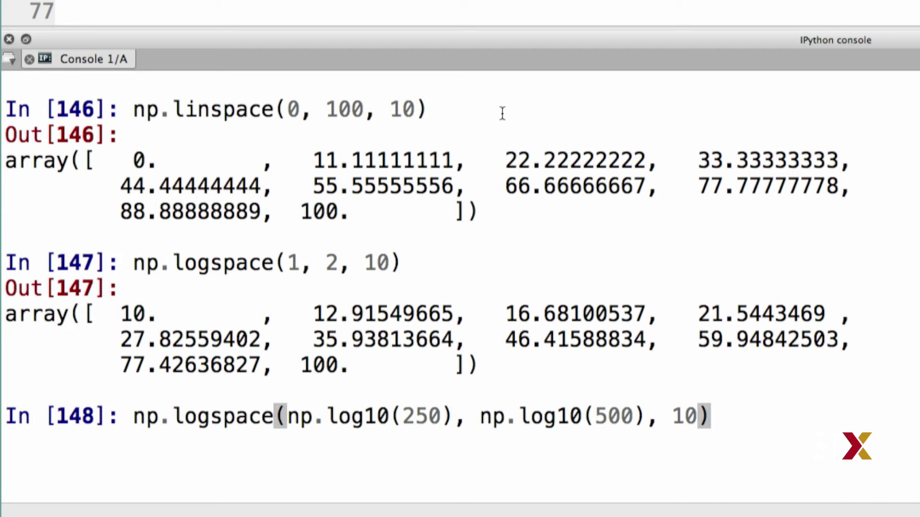
{"action": "key", "text": "Return"}
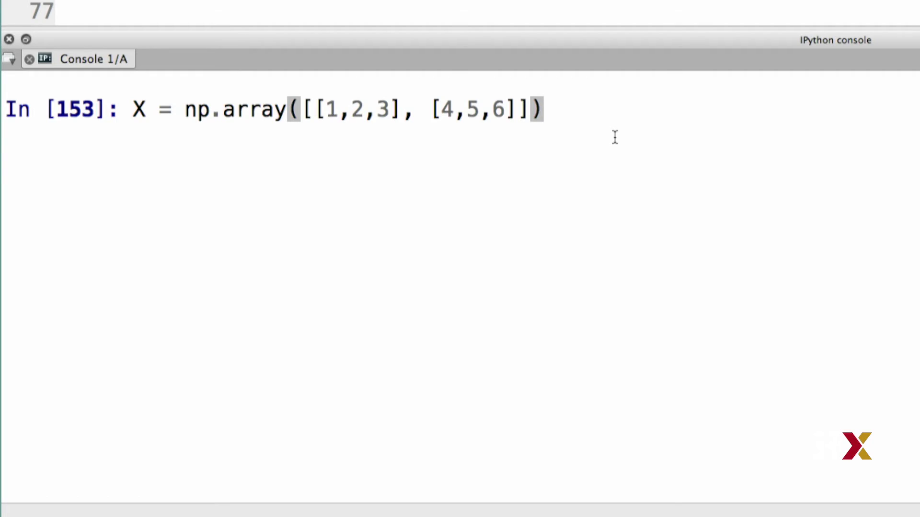
Define X = np.array([[1,2,3],[4,5,6]]), then show X.shape (2, 3) and X.size 6.
{"action": "key", "text": "Return"}
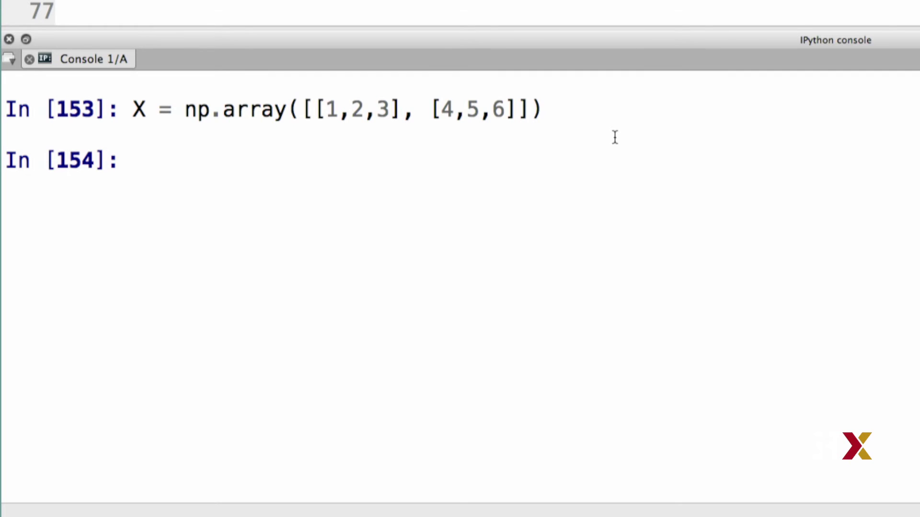
{"action": "type", "text": "X.shap"}
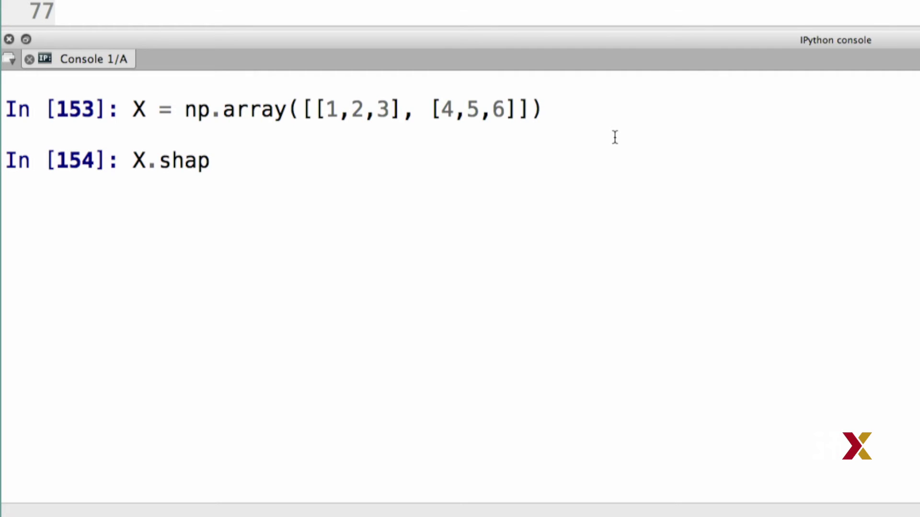
{"action": "type", "text": "e"}
{"action": "key", "text": "Return"}
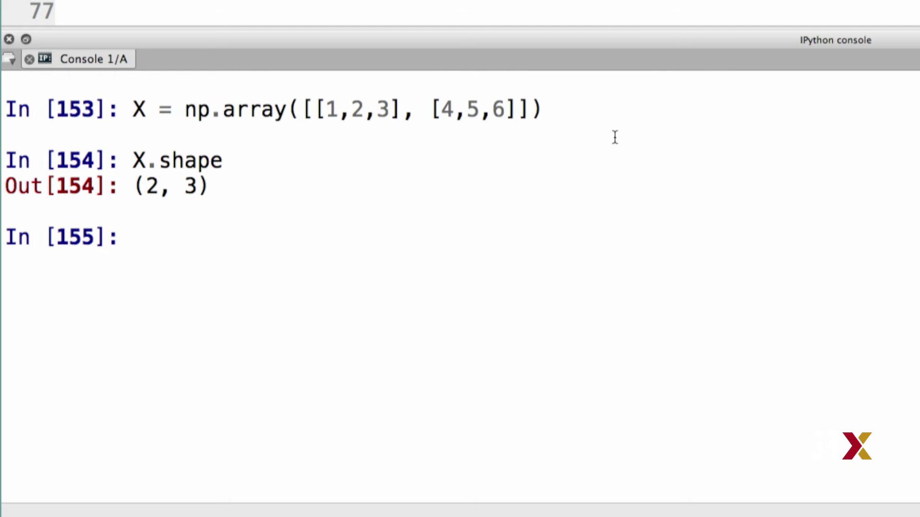
{"action": "type", "text": "S"}
{"action": "type", "text": "X.size"}
{"action": "key", "text": "Return"}
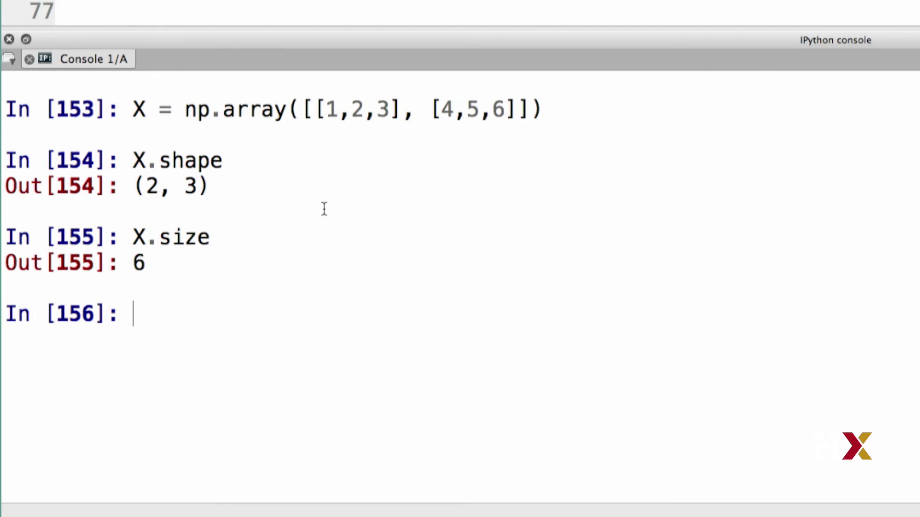
{"action": "type", "text": "np"}
{"action": "type", "text": ".random"}
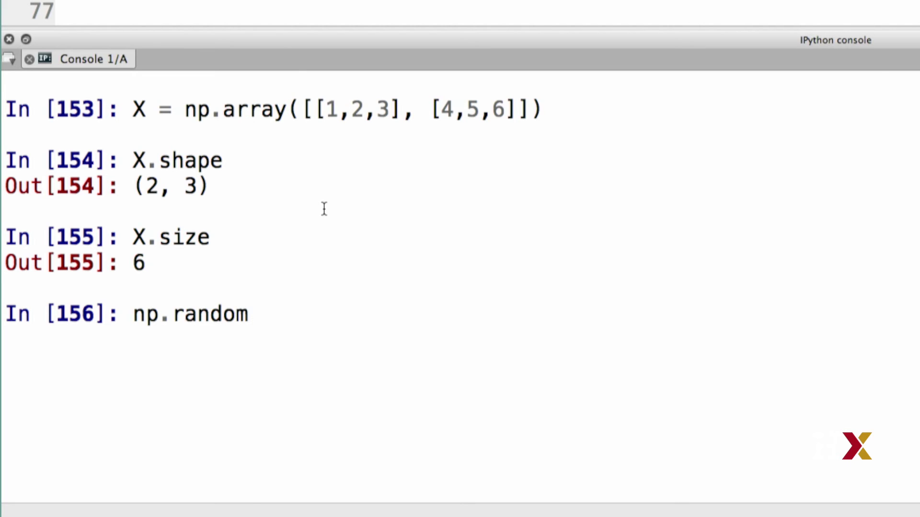
{"action": "type", "text": ".random()"}
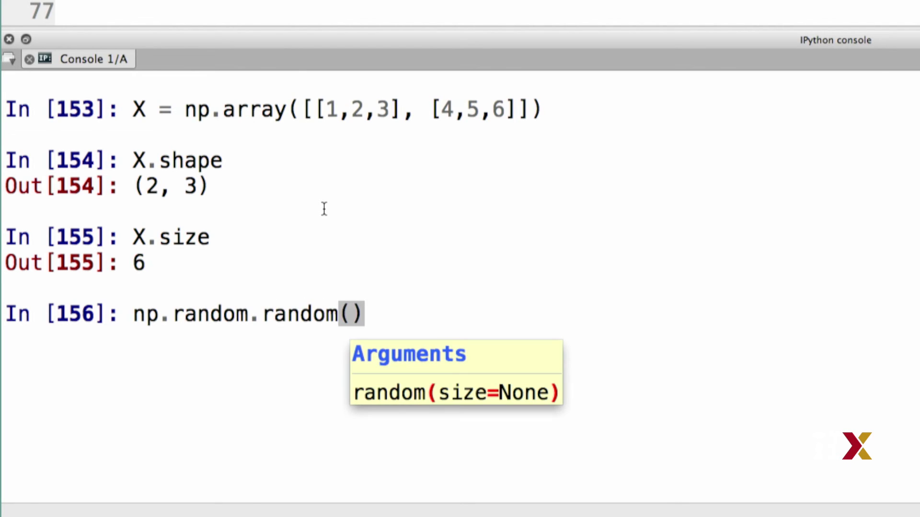
{"action": "type", "text": "10"}
Assign np.random.random(10) to x by prefixing the command with 'x = '.
{"action": "key", "text": "Left"}
{"action": "key", "text": "Left"}
{"action": "key", "text": "Left"}
{"action": "key", "text": "Left"}
{"action": "key", "text": "Left"}
{"action": "key", "text": "Left"}
{"action": "key", "text": "Left"}
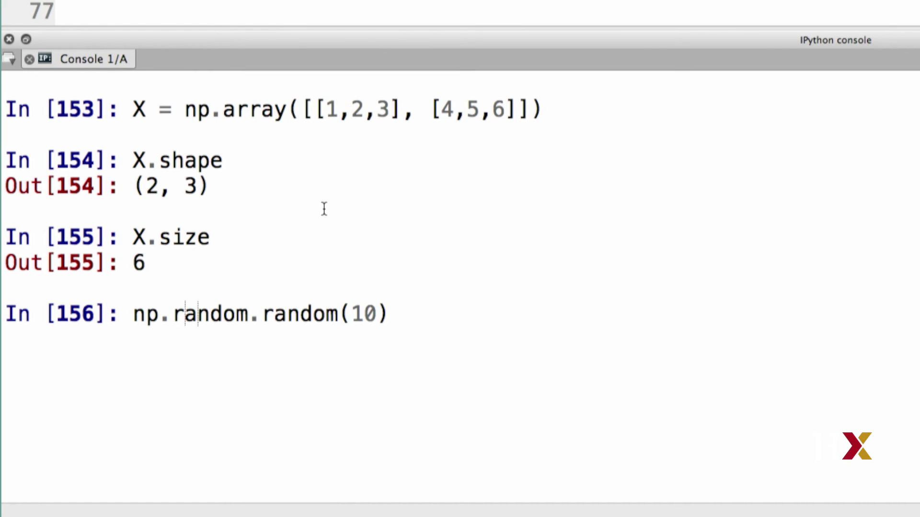
{"action": "key", "text": "Left"}
{"action": "key", "text": "Left"}
{"action": "key", "text": "Left"}
{"action": "key", "text": "Left"}
{"action": "type", "text": "x "}
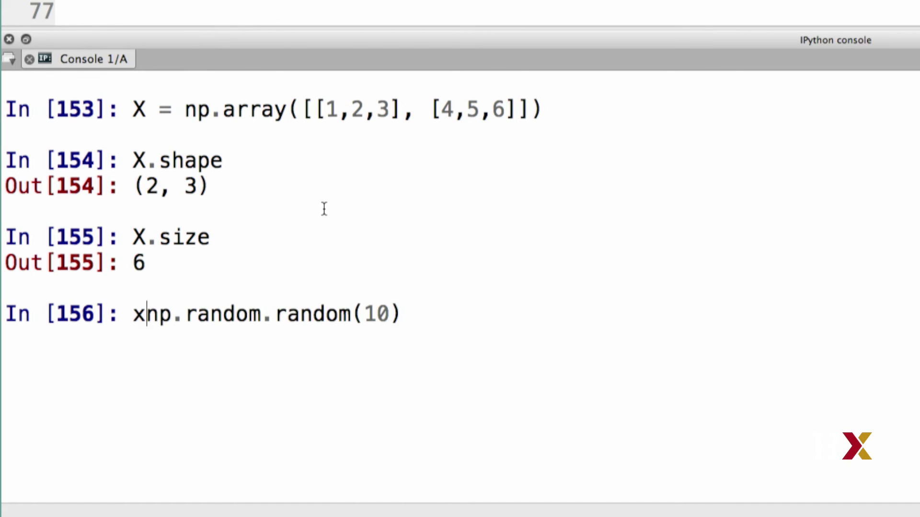
{"action": "type", "text": "="}
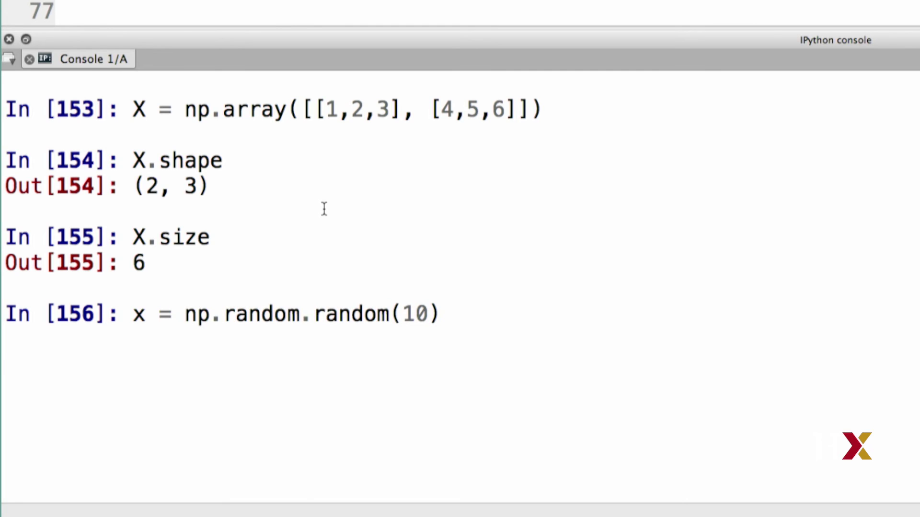
{"action": "key", "text": "Return"}
{"action": "type", "text": "np"}
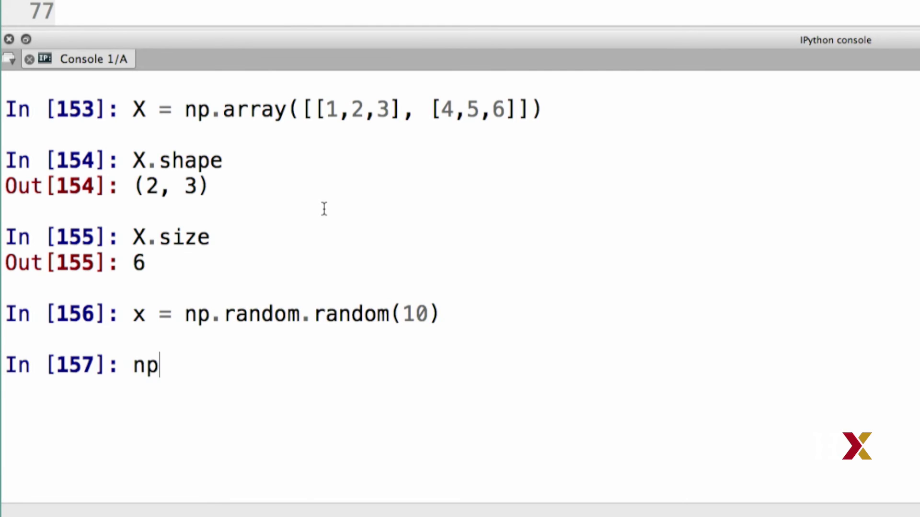
{"action": "type", "text": "."}
{"action": "type", "text": "any("}
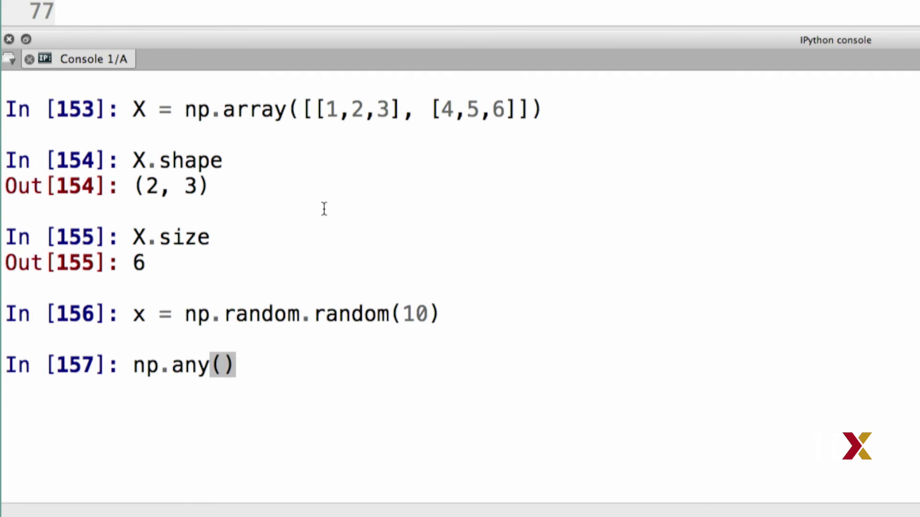
{"action": "type", "text": "x > 0"}
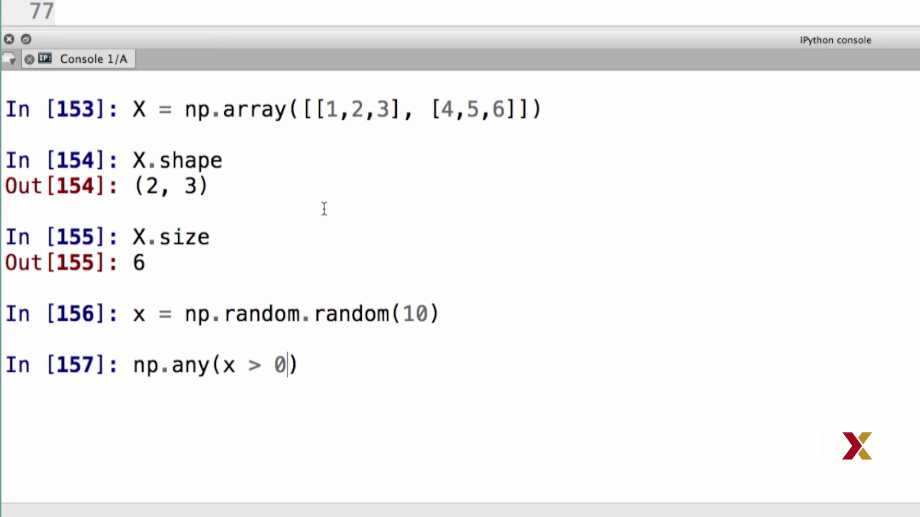
{"action": "type", "text": ".9"}
Run np.any(x > 0.9) and np.all(x >= 0.1), both returning True.
{"action": "key", "text": "Return"}
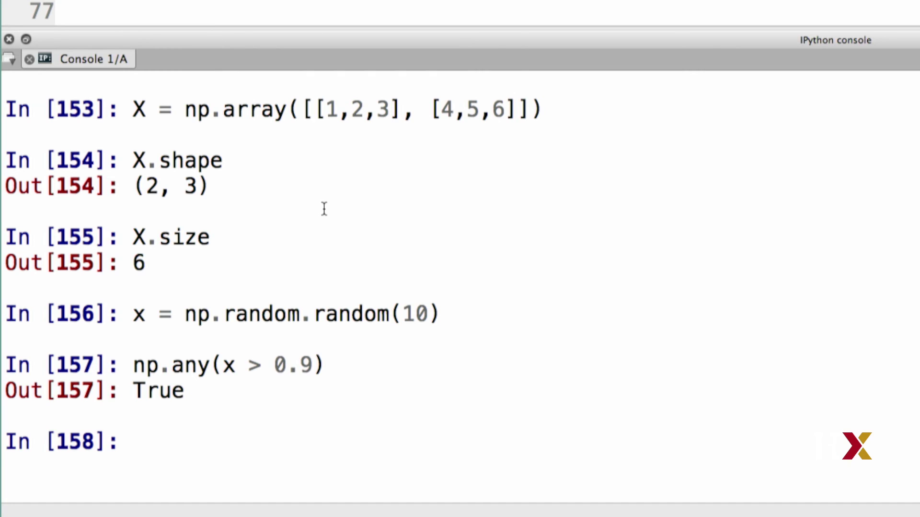
{"action": "type", "text": "np.all"}
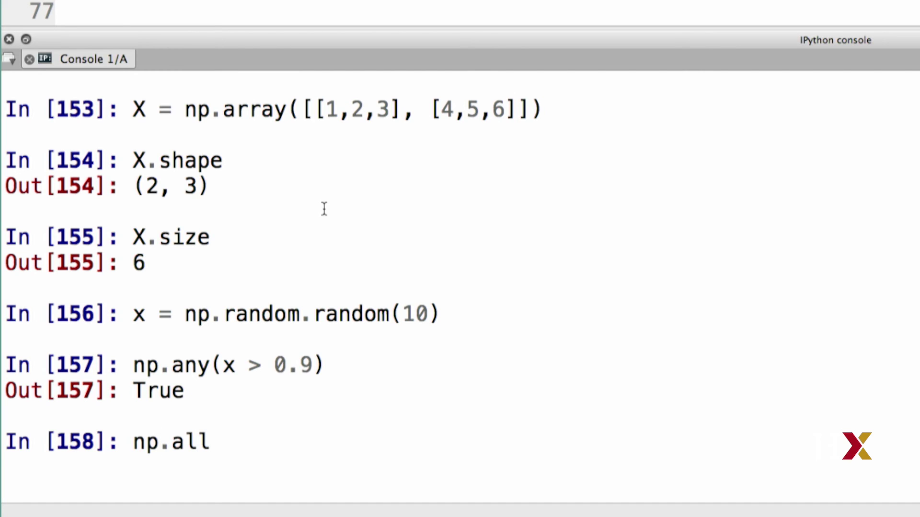
{"action": "type", "text": "("}
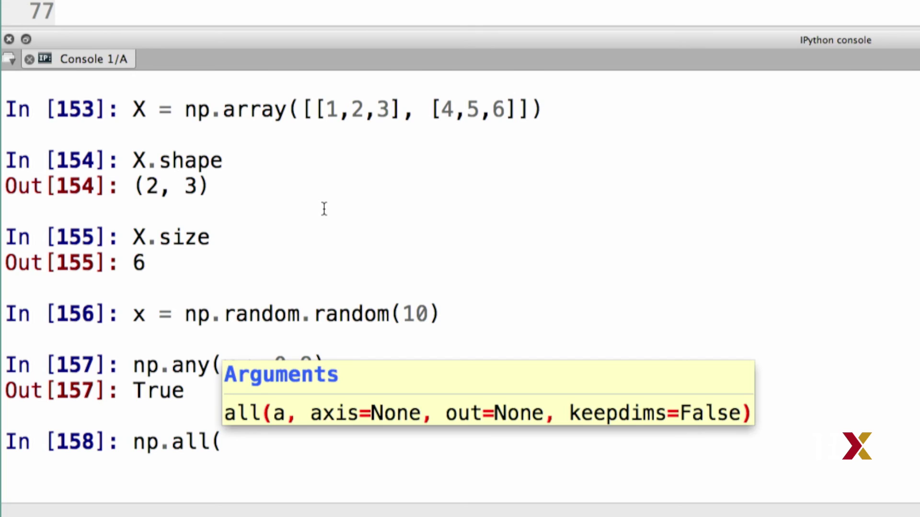
{"action": "type", "text": "x >="}
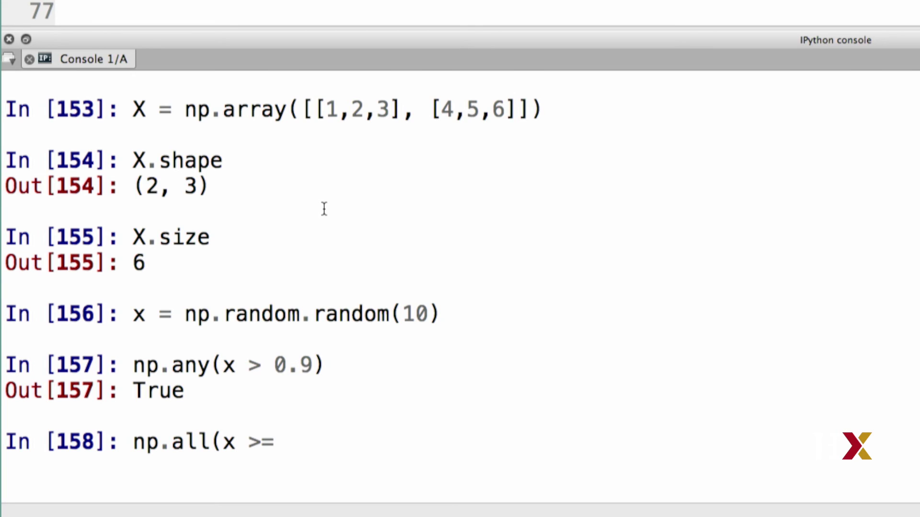
{"action": "type", "text": " 0.1"}
{"action": "type", "text": ")"}
{"action": "key", "text": "Return"}
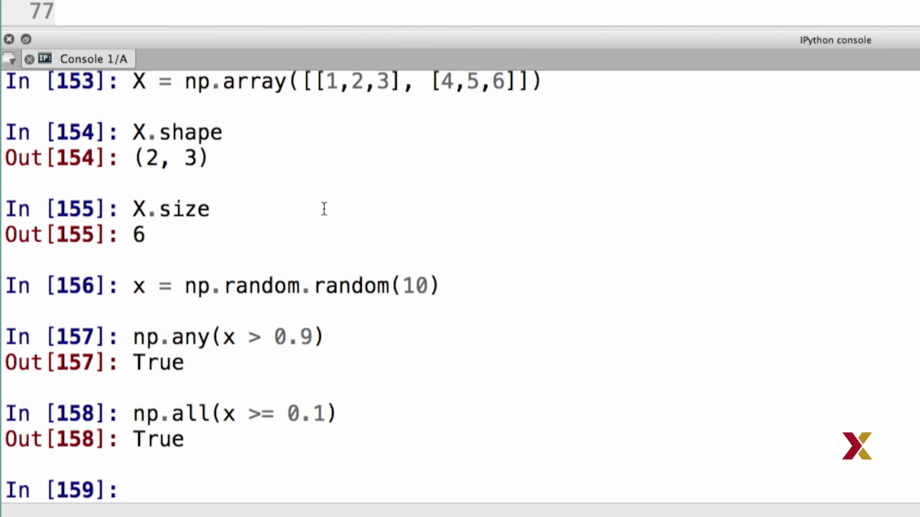
{"action": "type", "text": "x"}
Print x at the In [159] prompt to show its ten random values.
{"action": "key", "text": "Return"}
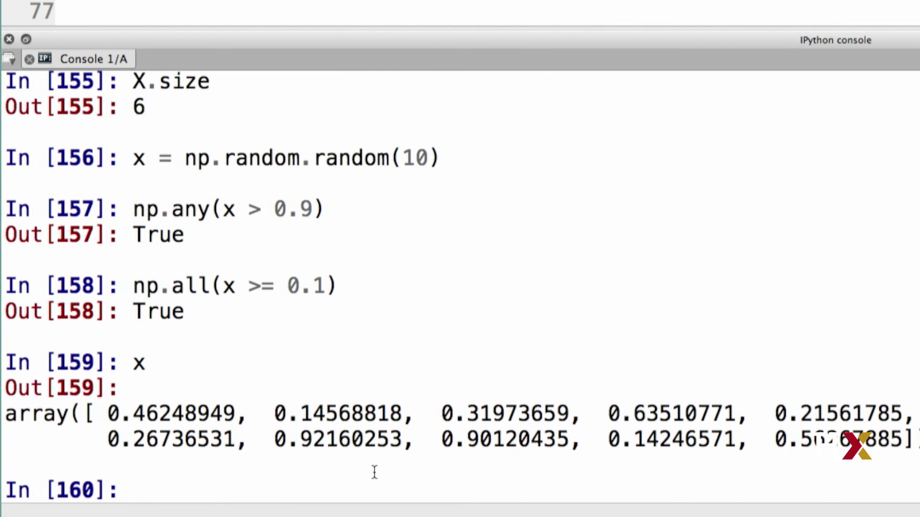